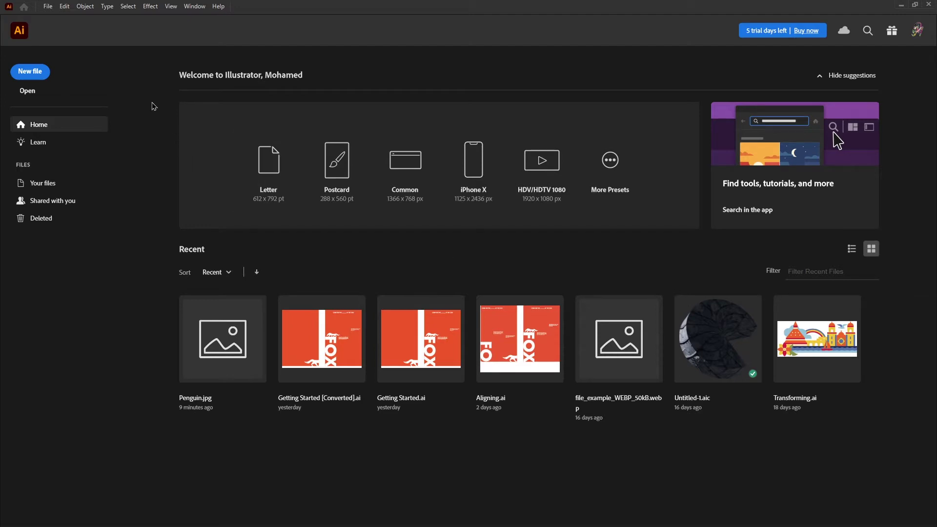
# - Start a new document and switch to the Print presets after browsing the Mobile and Web ones
pyautogui.click(49, 6)
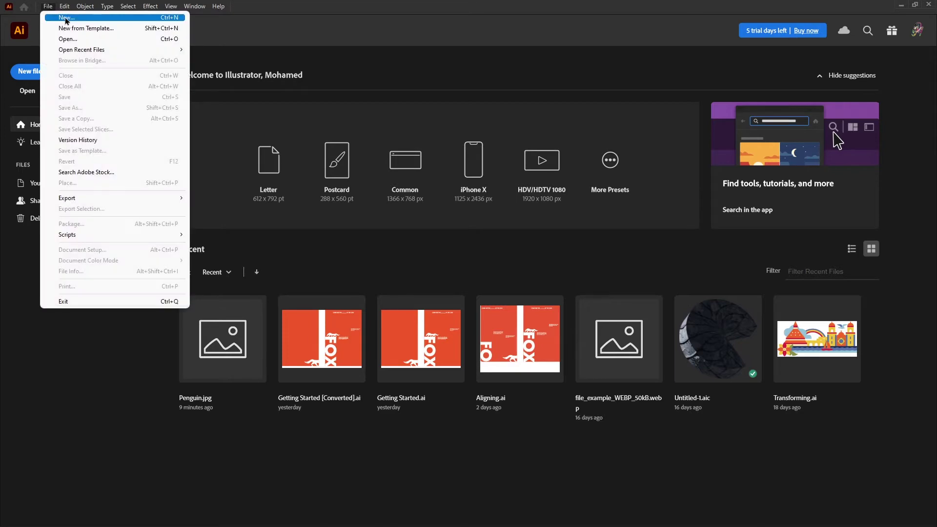
pyautogui.click(95, 22)
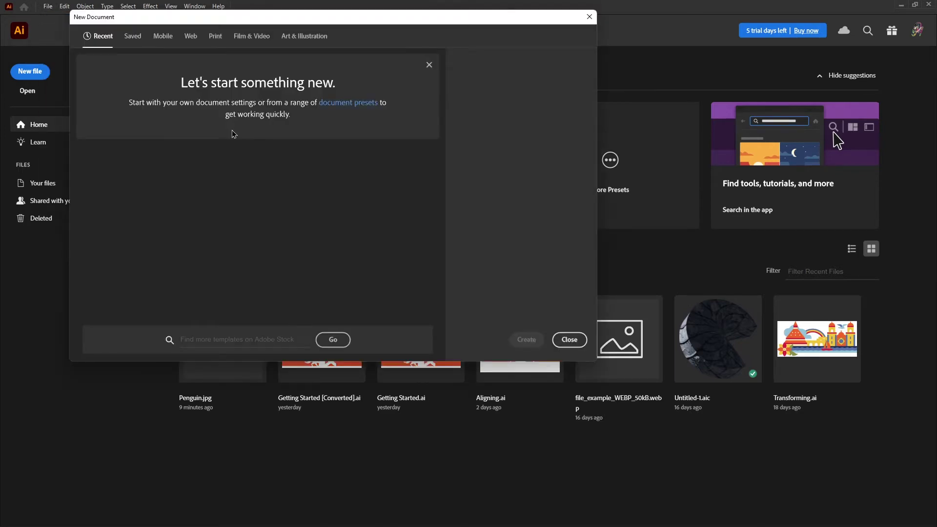
pyautogui.moveTo(291, 21); pyautogui.dragTo(481, 86)
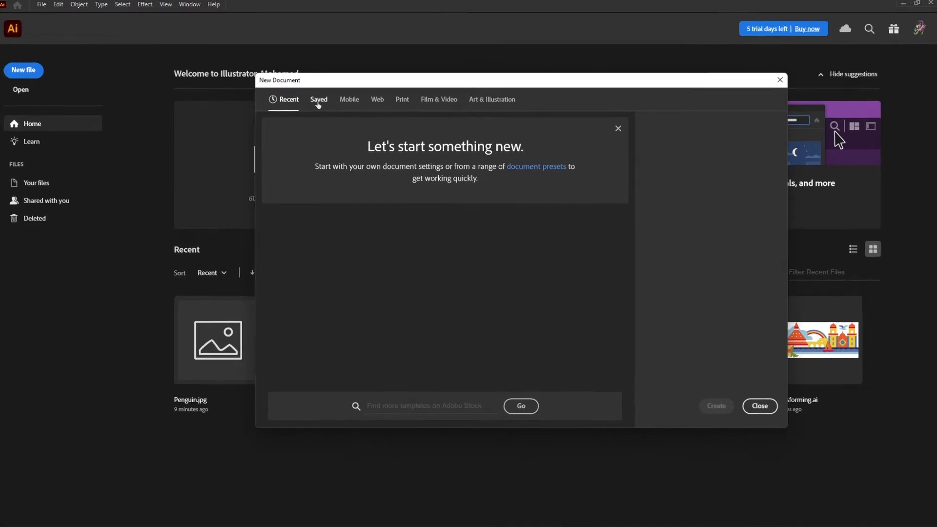
pyautogui.click(349, 100)
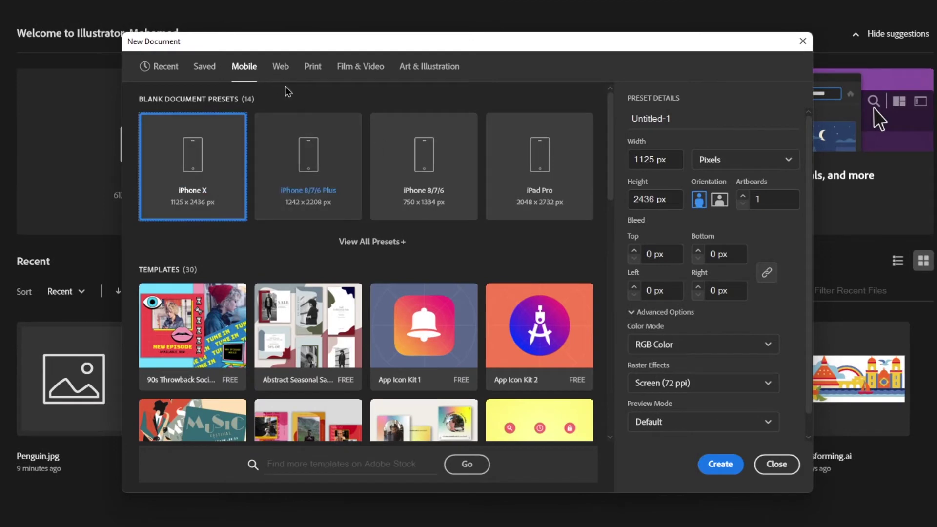
pyautogui.click(281, 67)
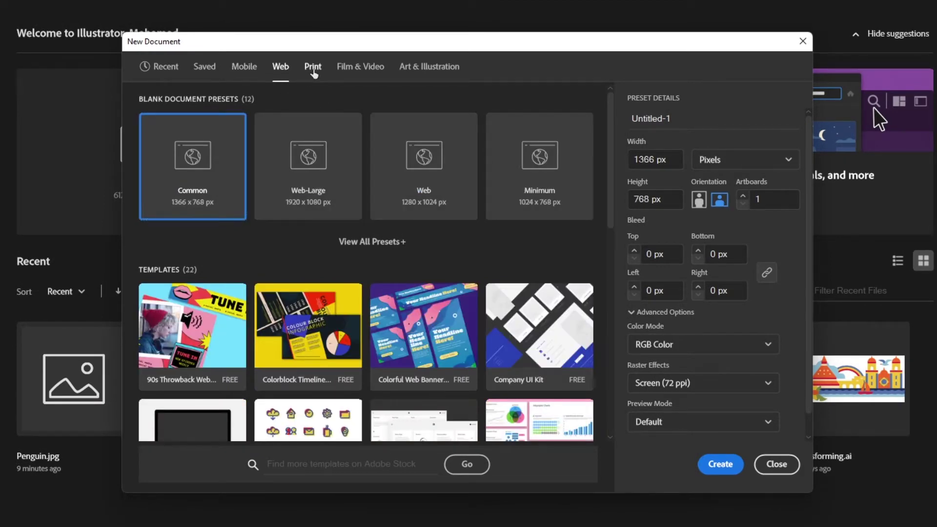
pyautogui.click(313, 71)
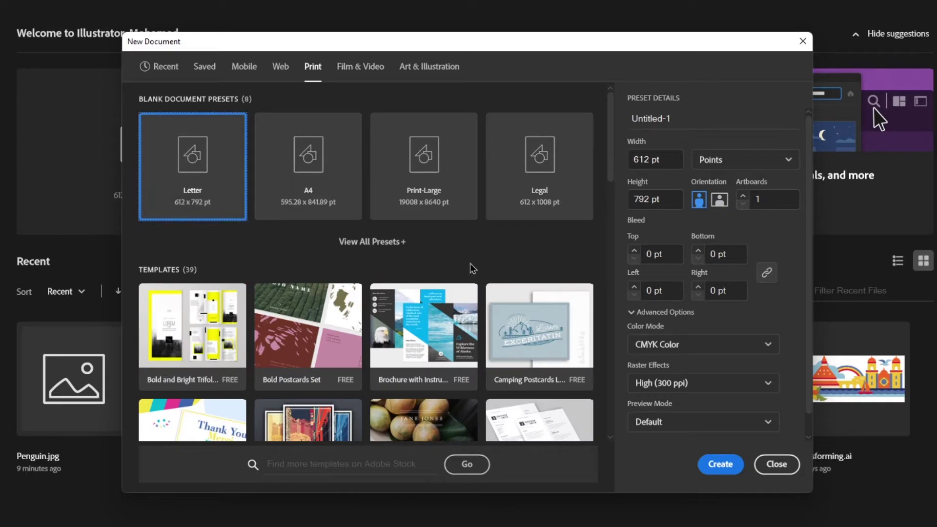
# - Set the new document's units to inches and its orientation to landscape
pyautogui.click(748, 161)
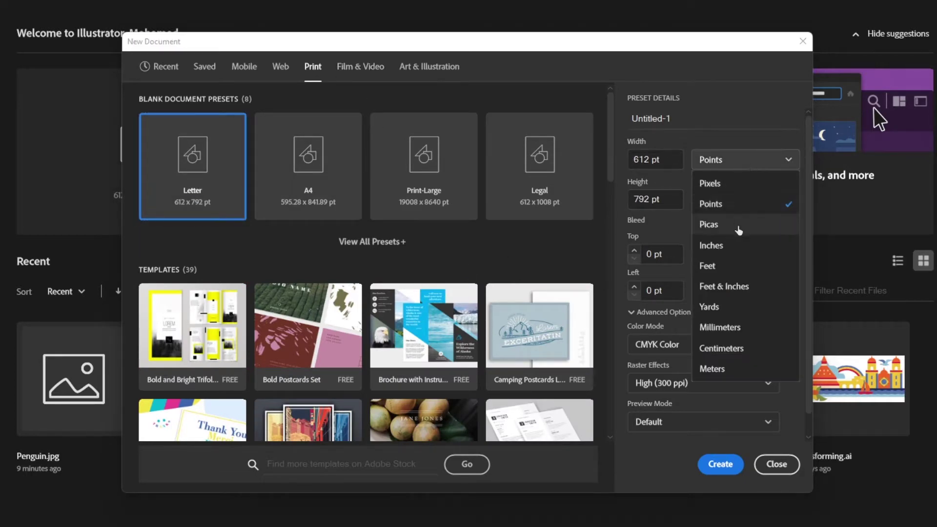
pyautogui.click(711, 246)
pyautogui.click(720, 200)
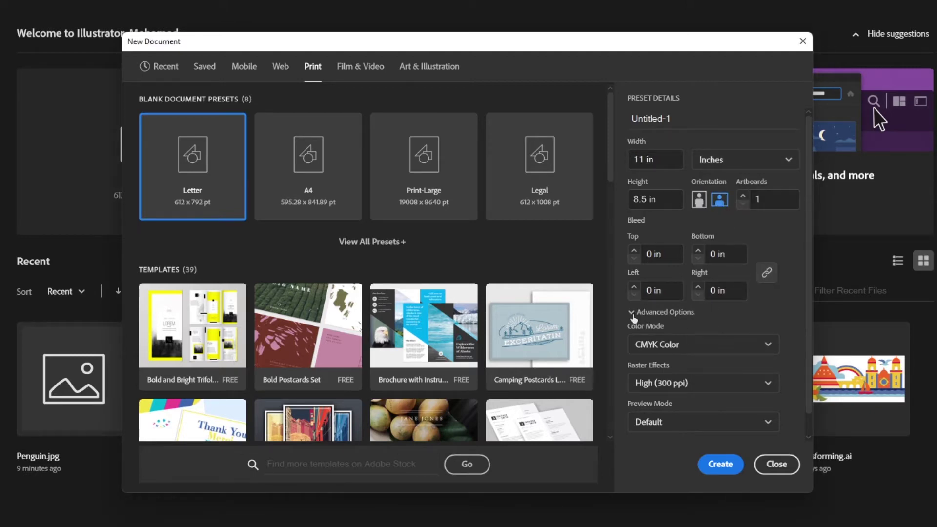
pyautogui.click(673, 313)
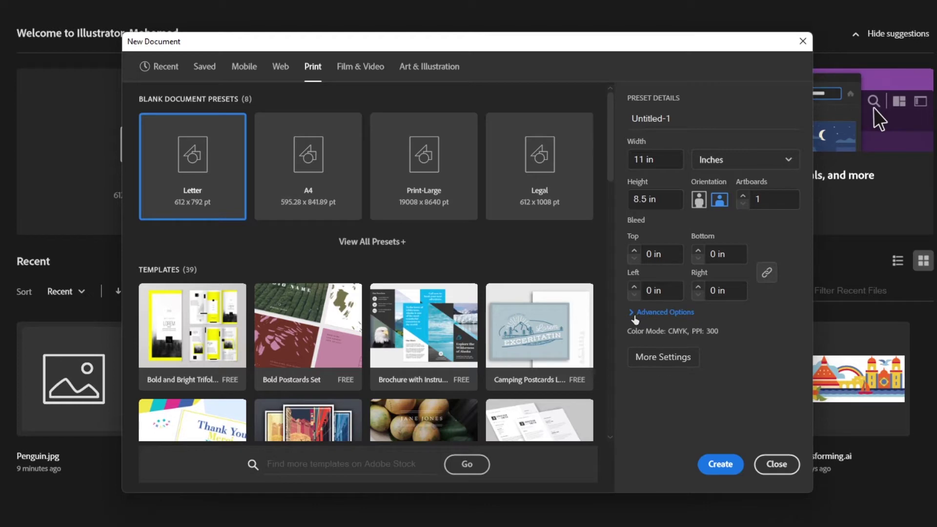
pyautogui.click(632, 313)
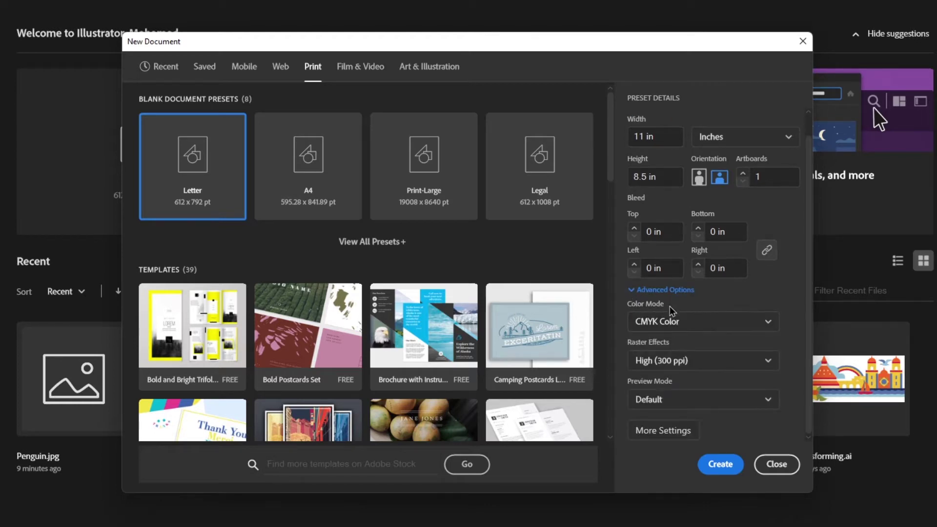
pyautogui.click(630, 291)
pyautogui.click(632, 316)
# - Set the color mode to RGB Color and create the document
pyautogui.click(754, 322)
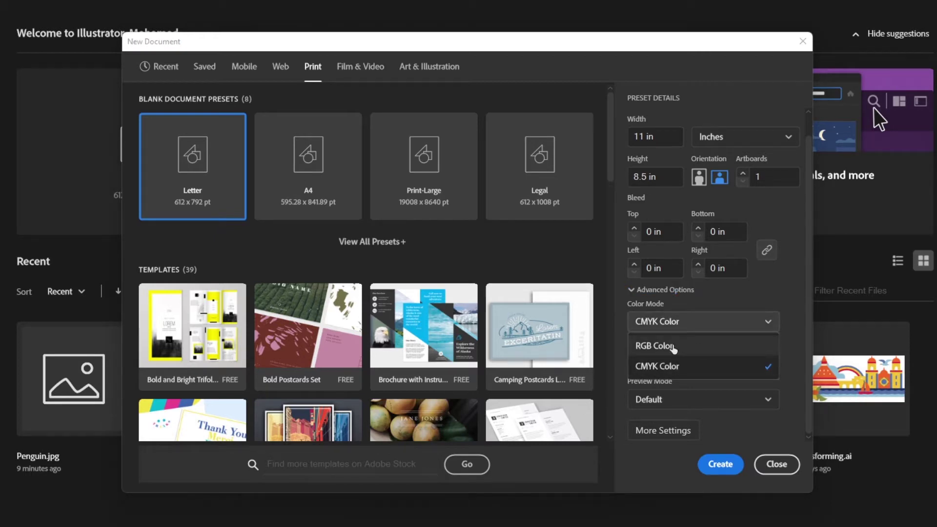
pyautogui.click(670, 347)
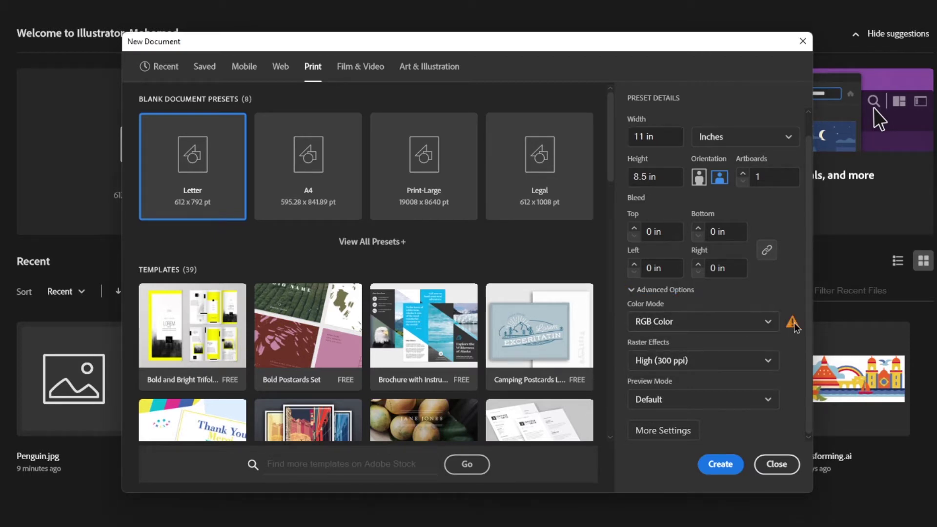
pyautogui.moveTo(794, 324)
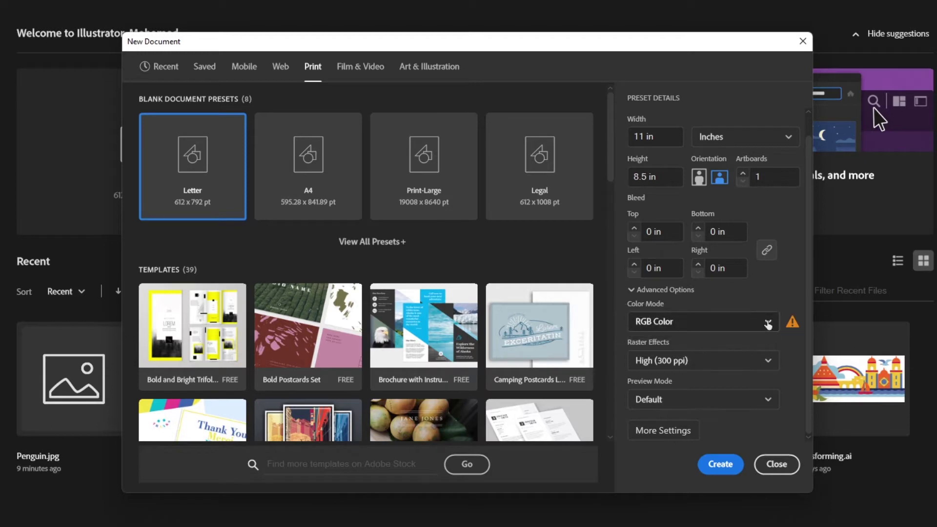
pyautogui.click(769, 323)
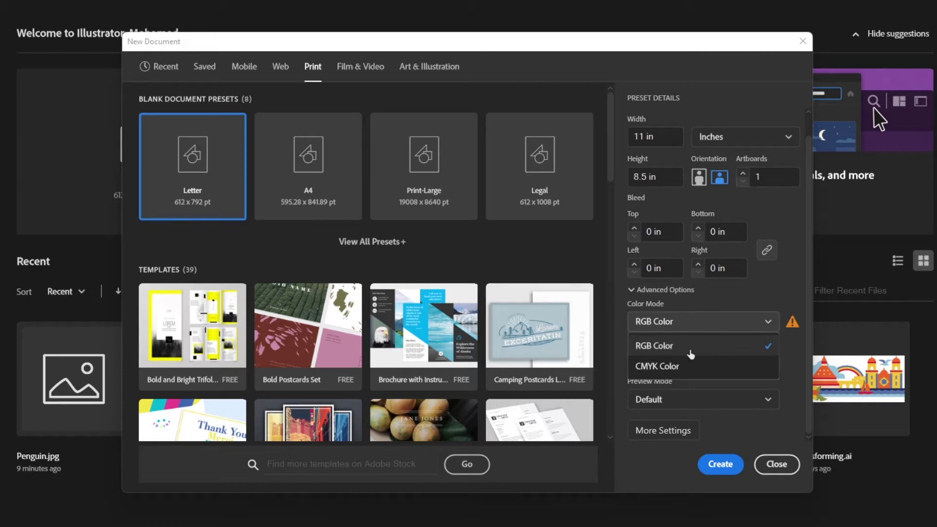
pyautogui.click(757, 345)
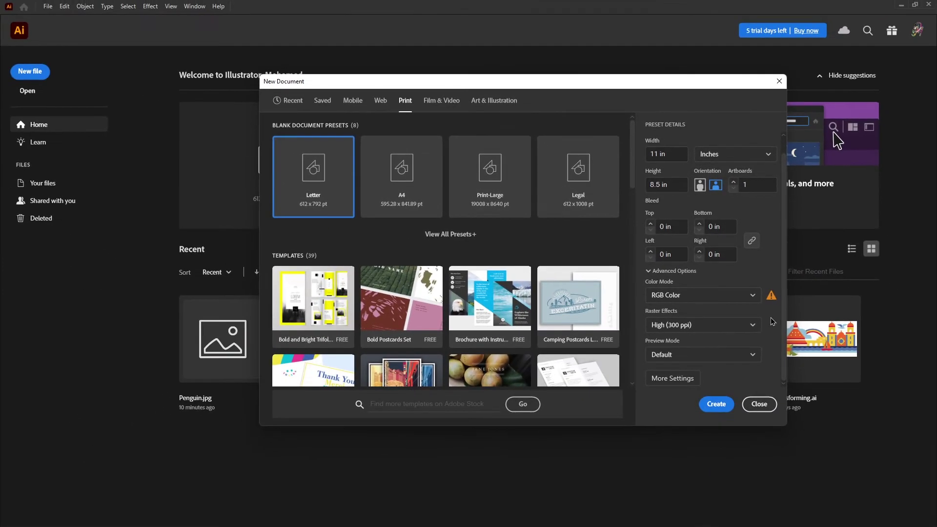
pyautogui.click(719, 408)
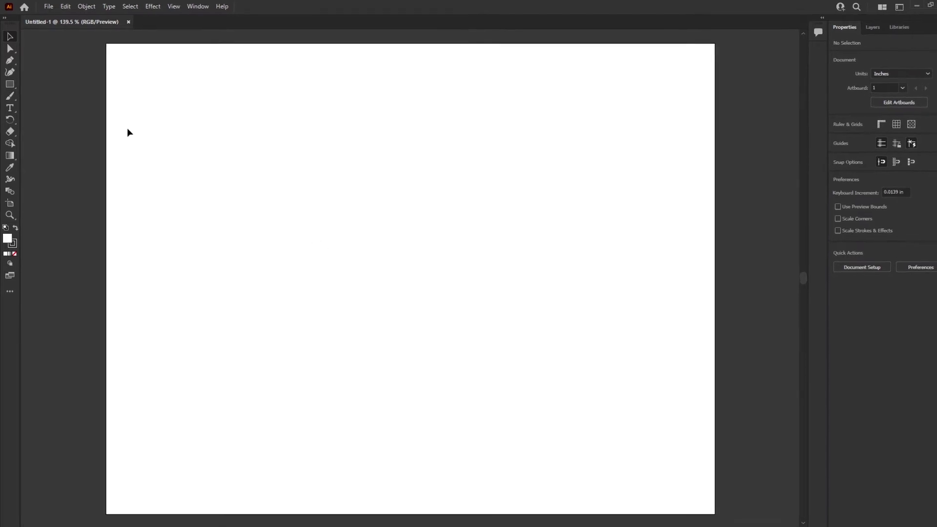
# - Start saving the document on the computer, creating and opening a new folder named Class Files inside Exercize files
pyautogui.click(51, 6)
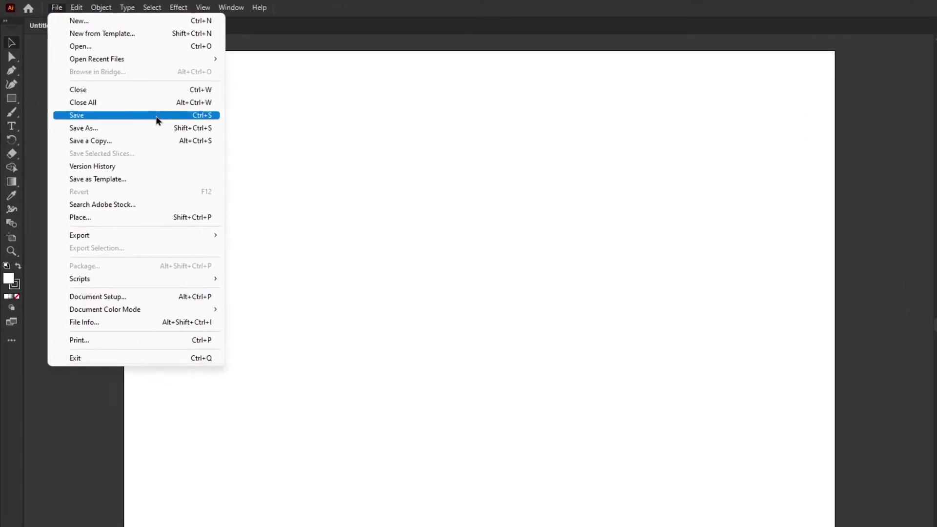
pyautogui.click(141, 111)
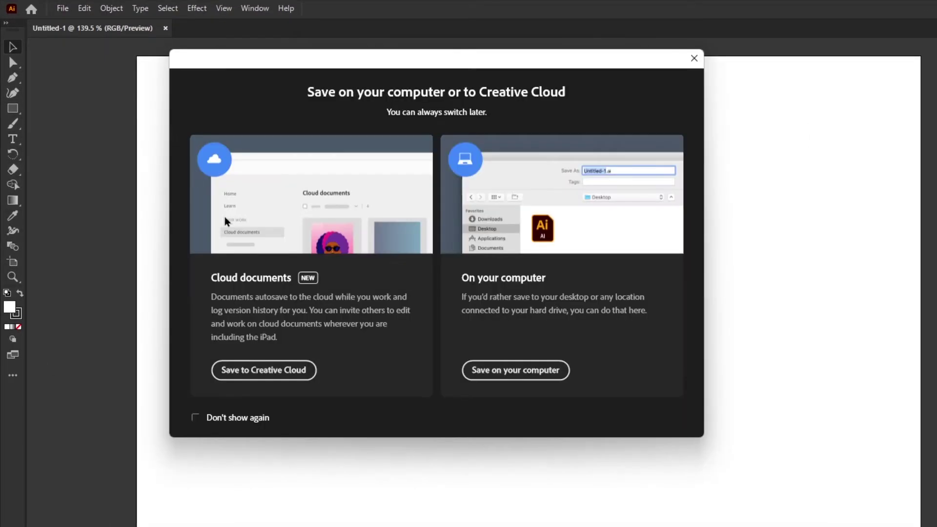
pyautogui.click(533, 375)
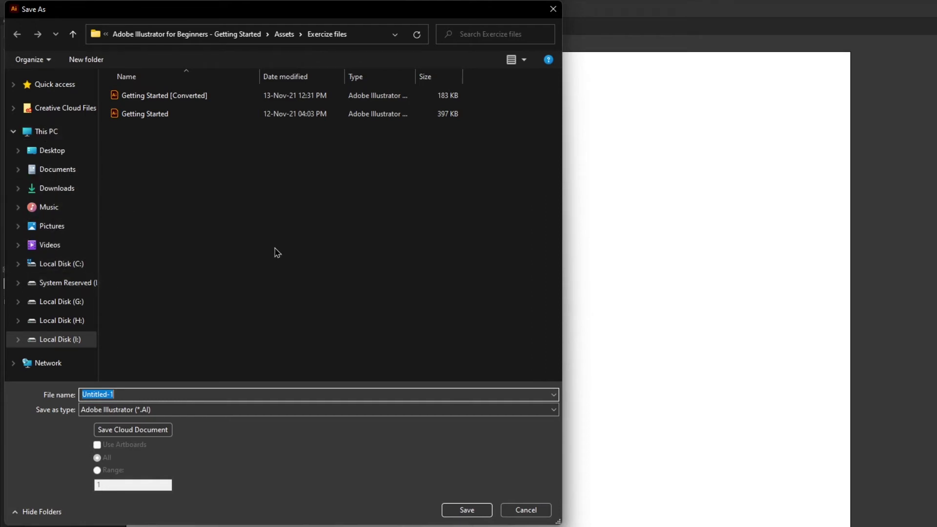
pyautogui.rightClick(163, 166)
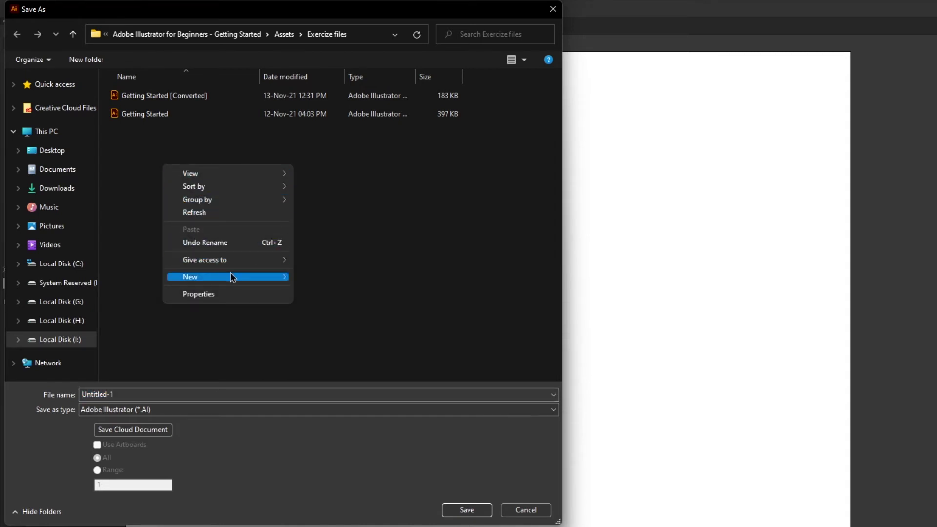
pyautogui.moveTo(278, 276)
pyautogui.click(314, 278)
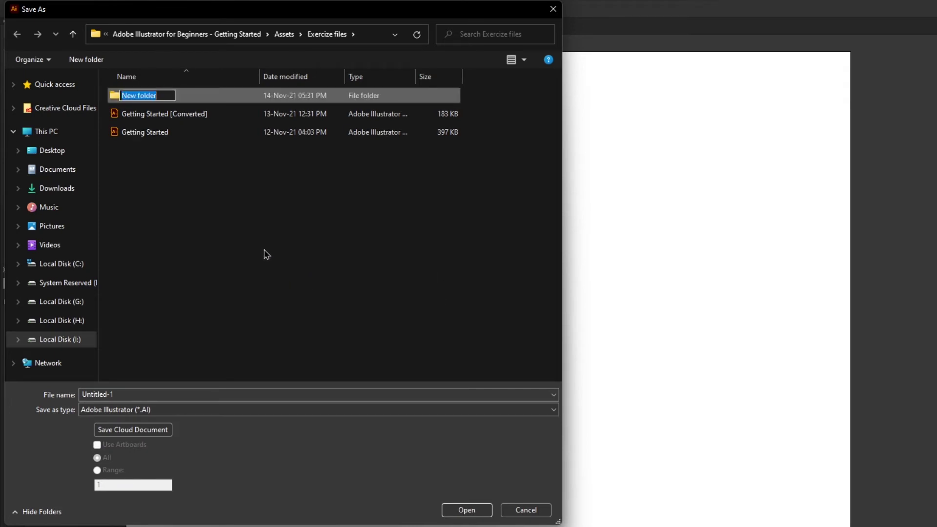
pyautogui.write('Class Files')
pyautogui.press('Return')
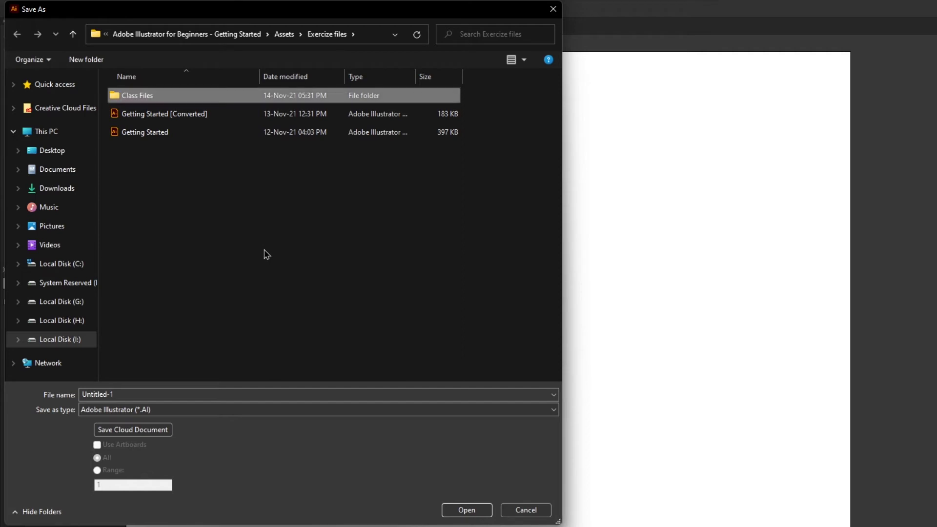
pyautogui.press('Return')
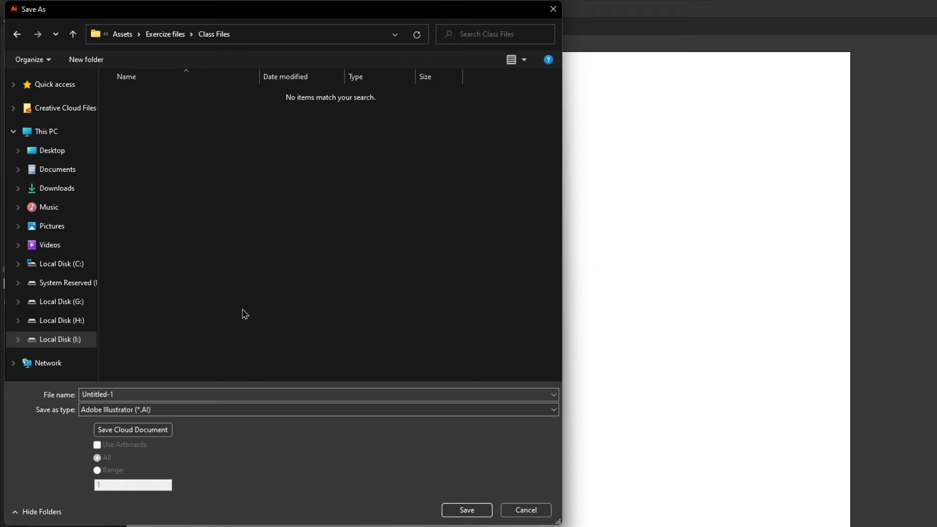
# - Name the file Penguin and save it as an Illustrator CC (Legacy) version, accepting the legacy format
pyautogui.click(173, 393)
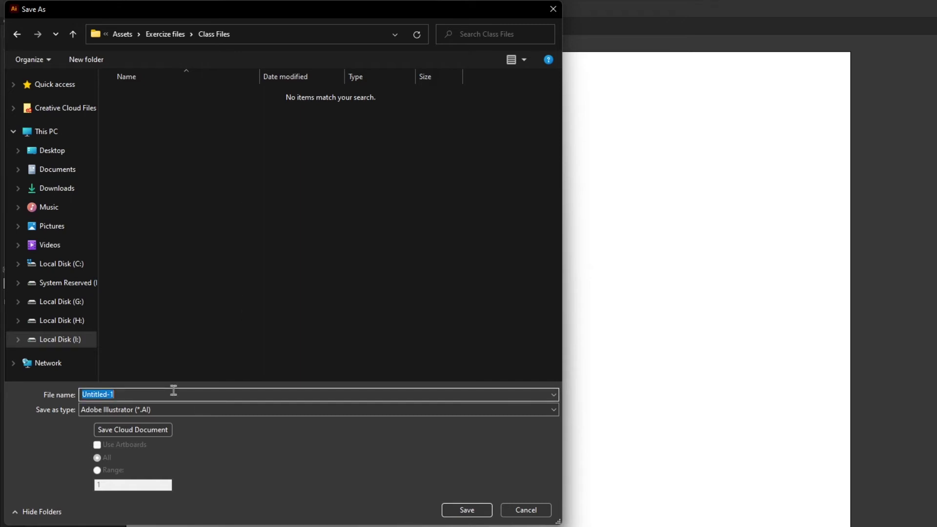
pyautogui.write('Penguin')
pyautogui.click(460, 502)
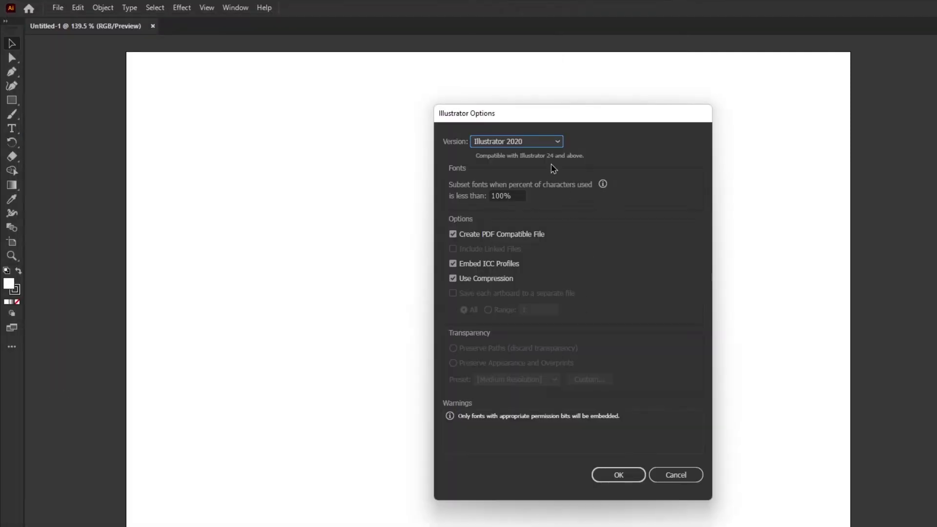
pyautogui.click(545, 143)
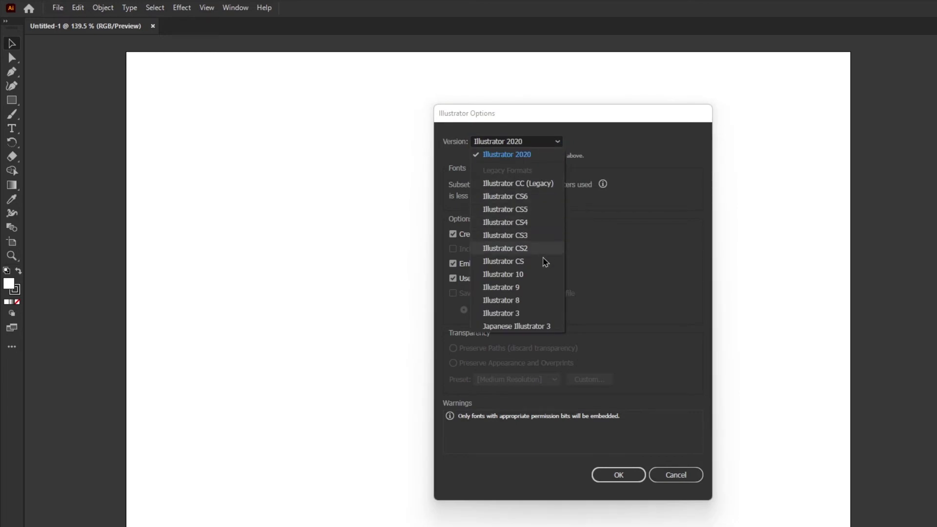
pyautogui.click(509, 183)
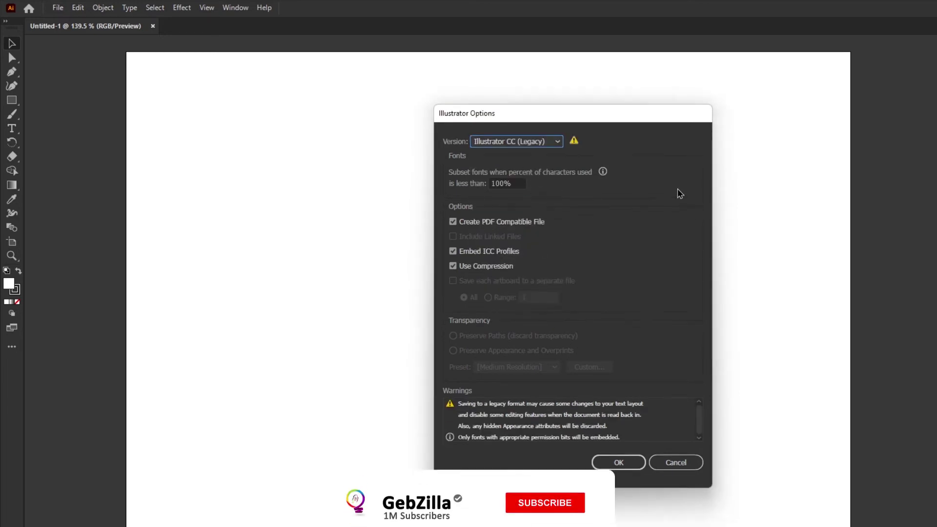
pyautogui.click(630, 462)
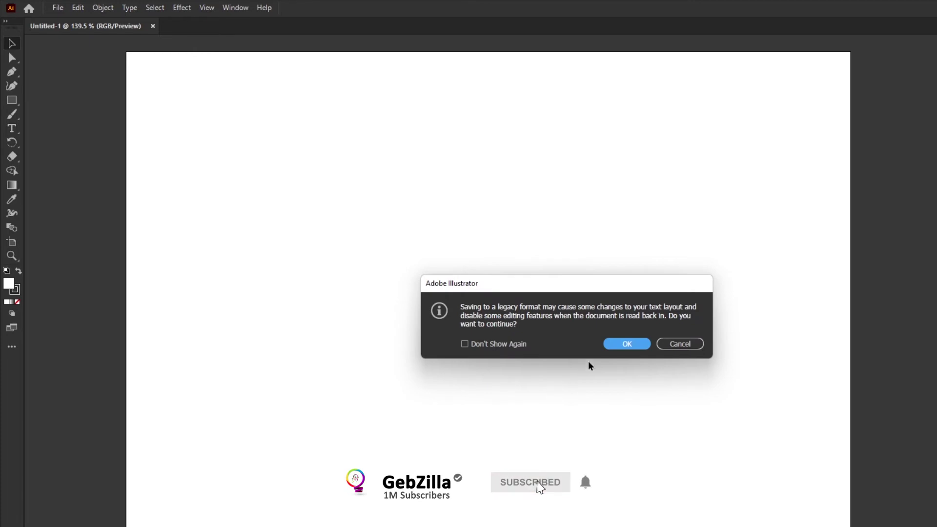
pyautogui.click(624, 344)
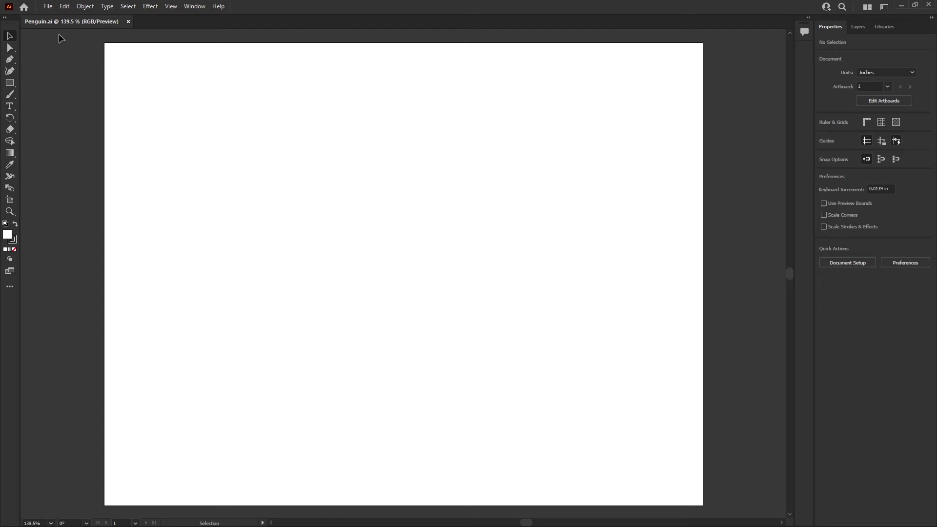
# - Place the Penguin JPG from the Exercize files folder into the document as a linked template
pyautogui.click(47, 6)
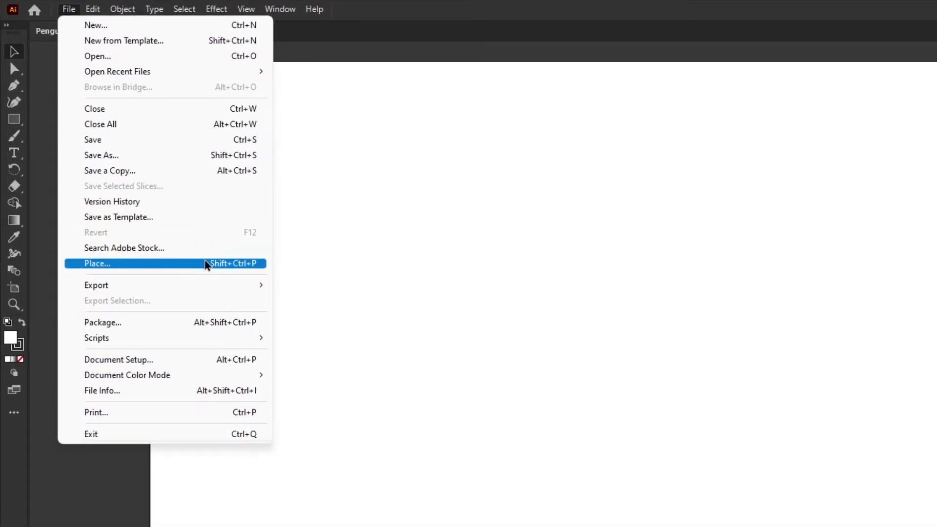
pyautogui.click(144, 263)
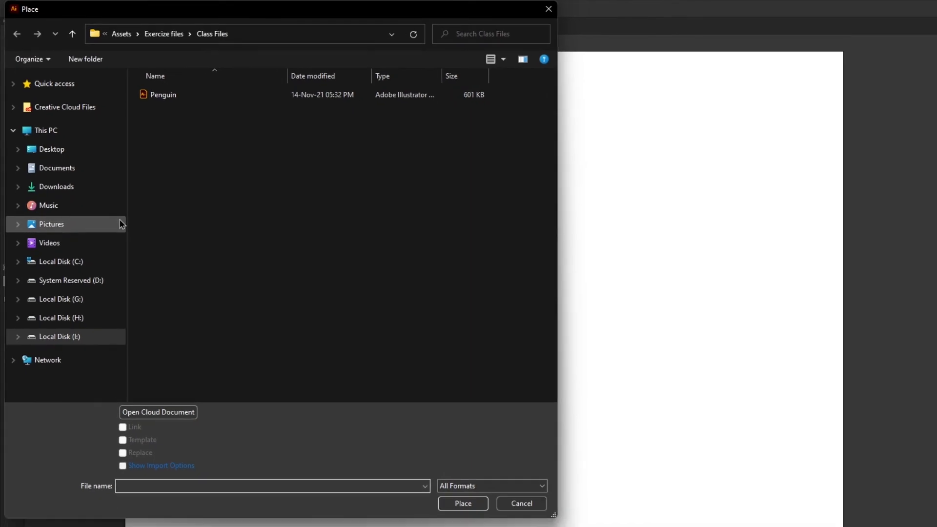
pyautogui.click(178, 35)
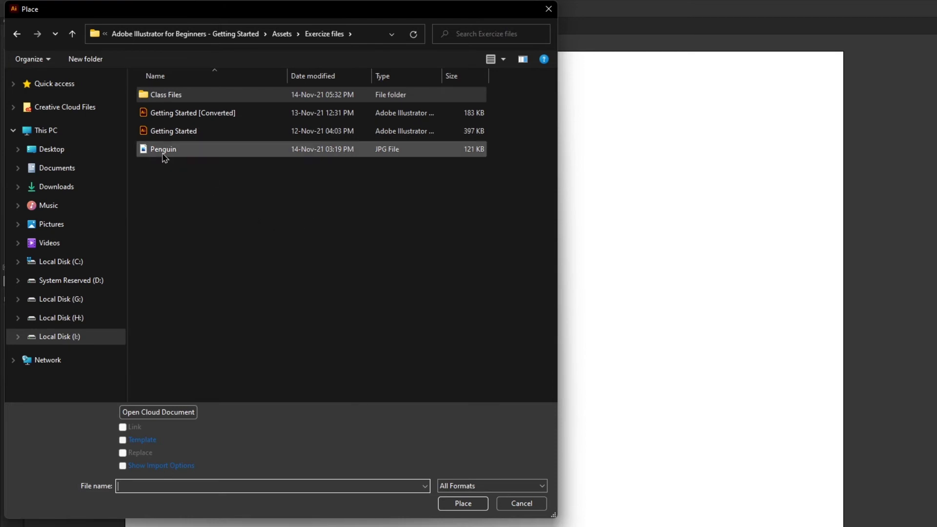
pyautogui.click(163, 155)
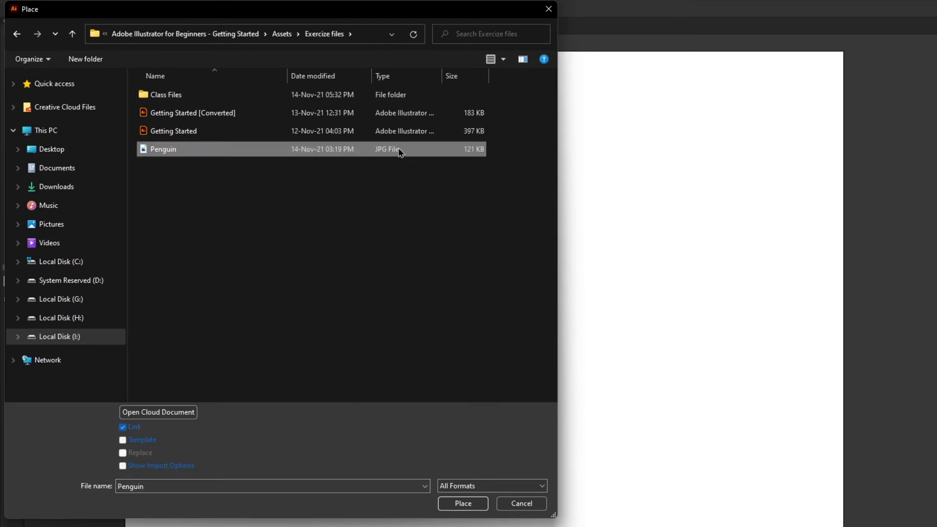
pyautogui.click(123, 442)
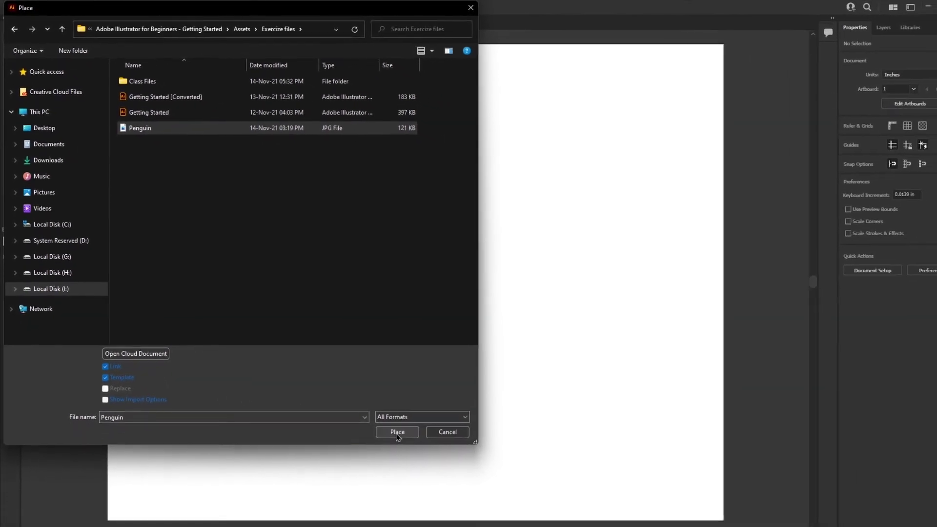
pyautogui.click(397, 433)
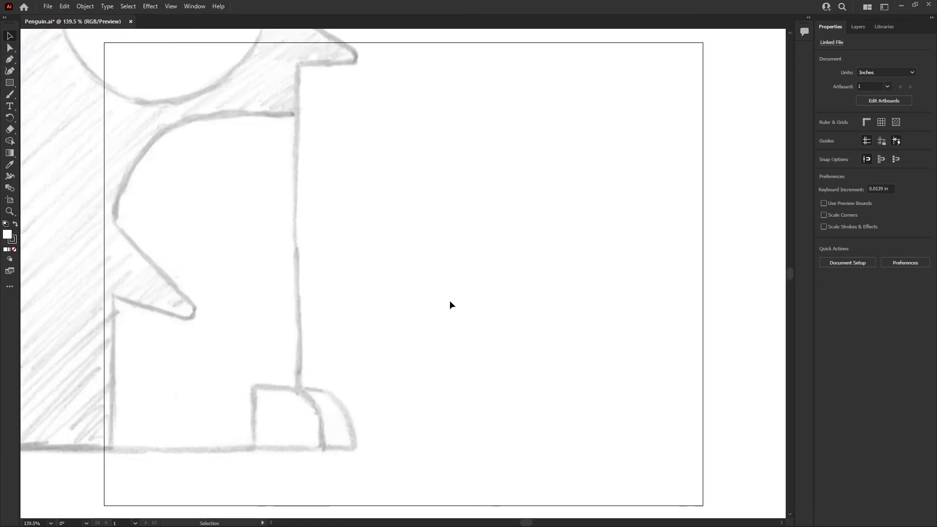
# - Zoom out to 33.33% so the whole placed penguin sketch fits in view, and clear the selection
pyautogui.scroll(-1, 419, 272)
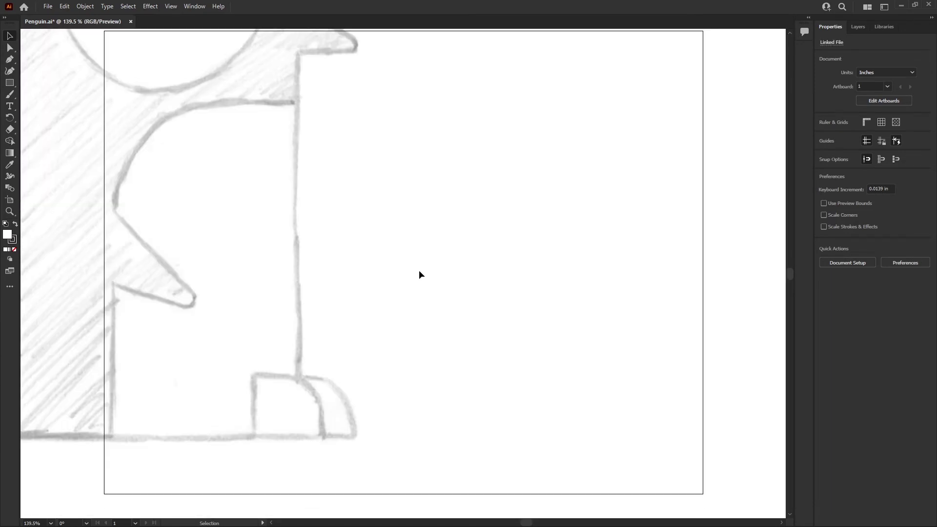
pyautogui.hotkey('ctrl', '-')
pyautogui.hotkey('ctrl', '-')
pyautogui.hotkey('ctrl', '-')
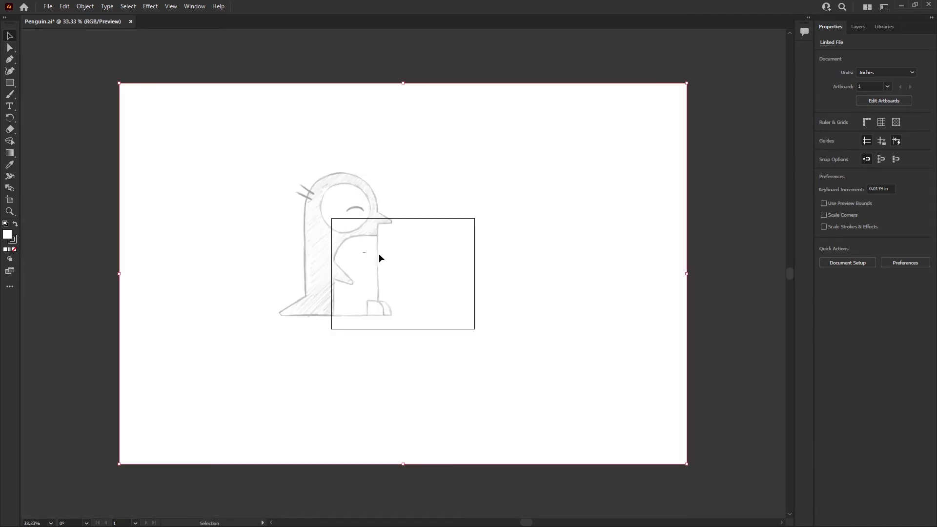
pyautogui.click(489, 217)
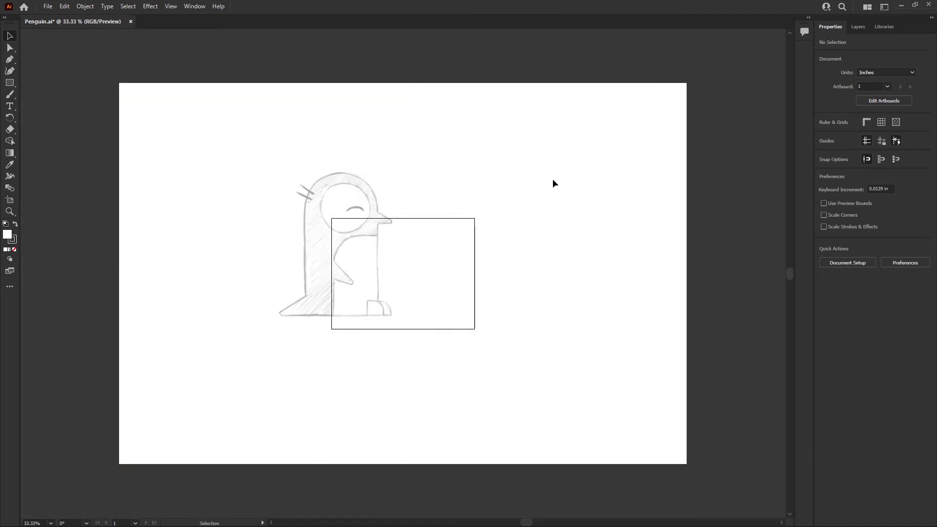
# - Try to select the placed penguin sketch by drawing selection marquees across it on the canvas
pyautogui.moveTo(233, 236); pyautogui.dragTo(623, 335)
pyautogui.moveTo(562, 164); pyautogui.dragTo(277, 351)
pyautogui.moveTo(218, 227); pyautogui.dragTo(536, 410)
pyautogui.moveTo(511, 169); pyautogui.dragTo(250, 380)
# - Unlock the penguin template layer and shift the sketch slightly to the right on the canvas
pyautogui.click(859, 27)
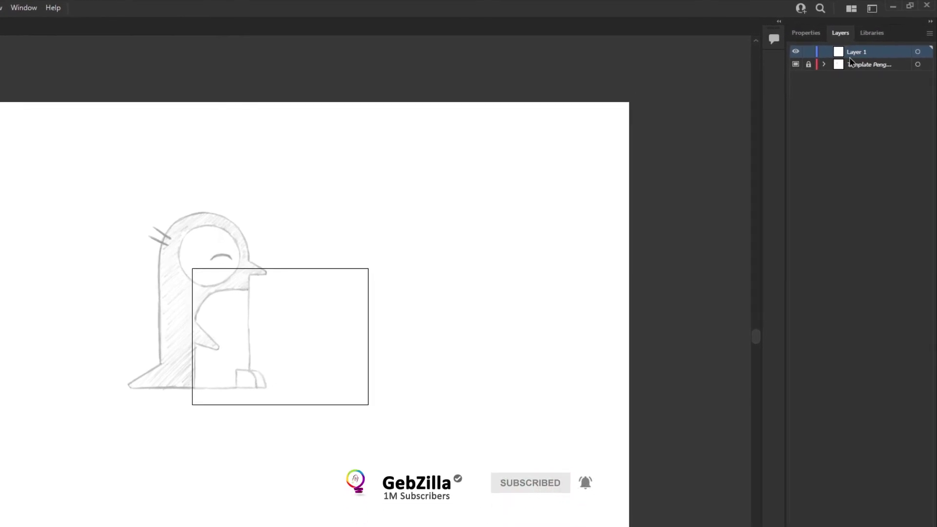
pyautogui.click(876, 67)
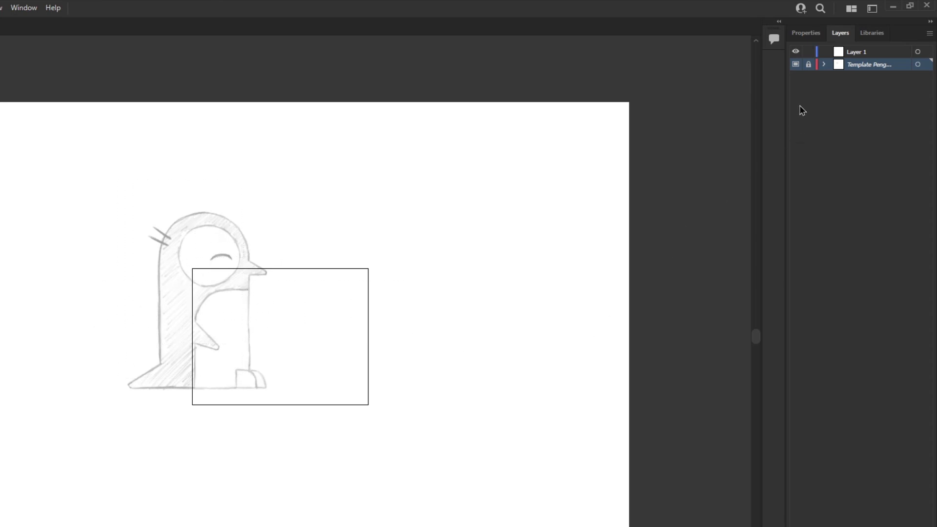
pyautogui.click(808, 66)
pyautogui.moveTo(169, 313)
pyautogui.mouseDown()
pyautogui.moveTo(245, 341)
pyautogui.moveTo(186, 235)
pyautogui.moveTo(176, 283)
pyautogui.moveTo(188, 268)
pyautogui.moveTo(188, 341)
pyautogui.moveTo(175, 310)
pyautogui.mouseUp()
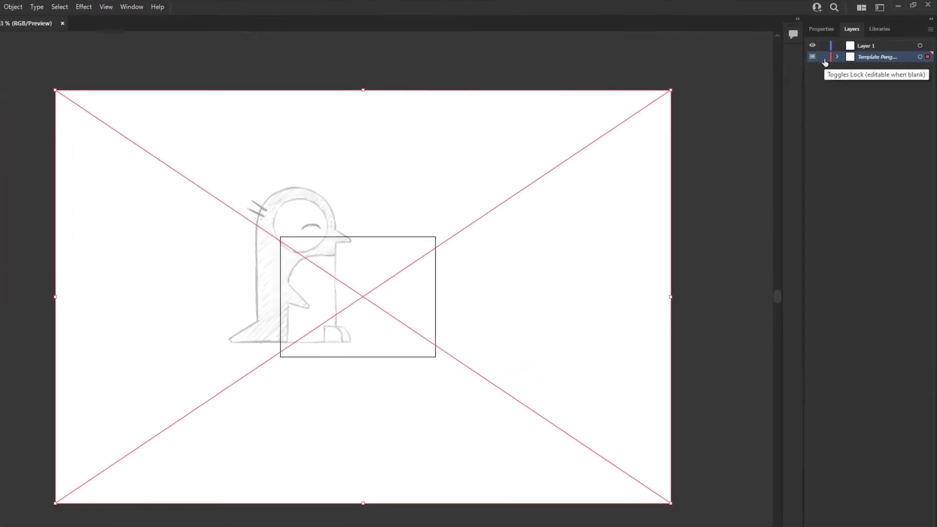
# - Lock the penguin template layer again and make Layer 1 the active layer
pyautogui.click(824, 58)
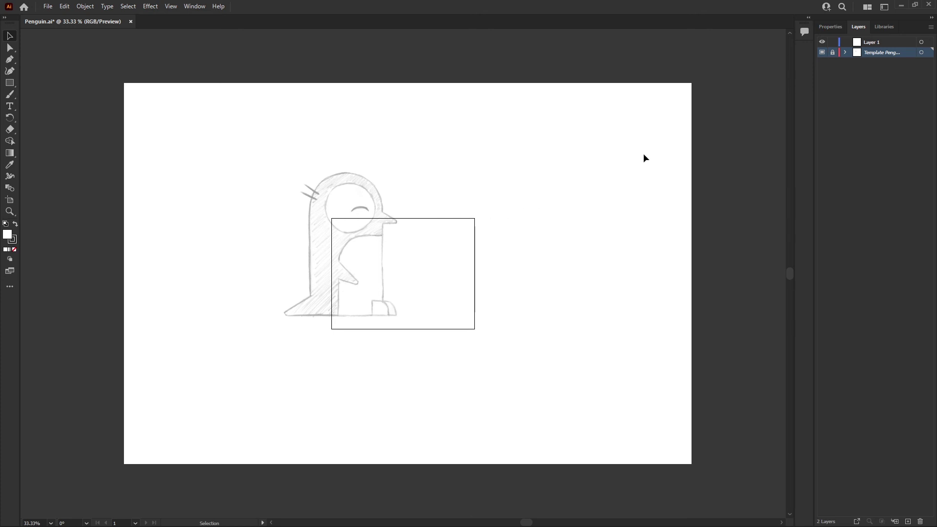
pyautogui.click(878, 43)
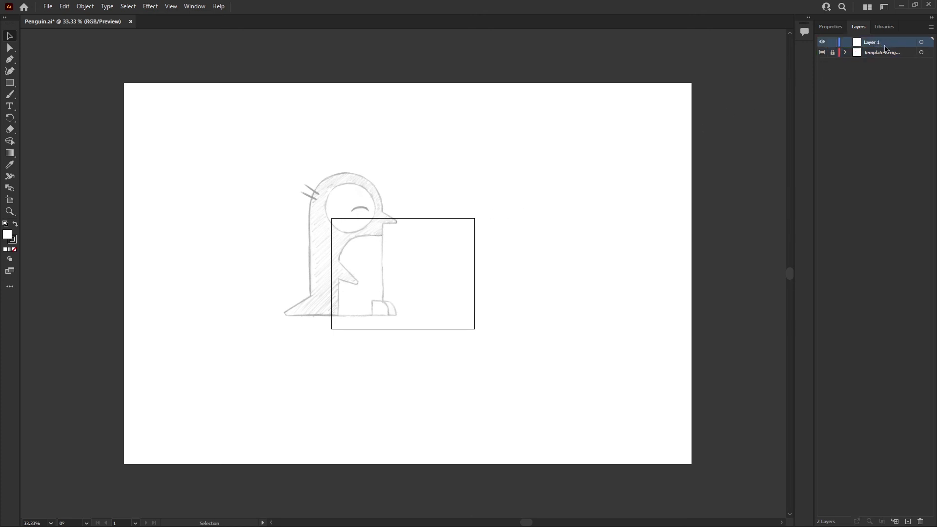